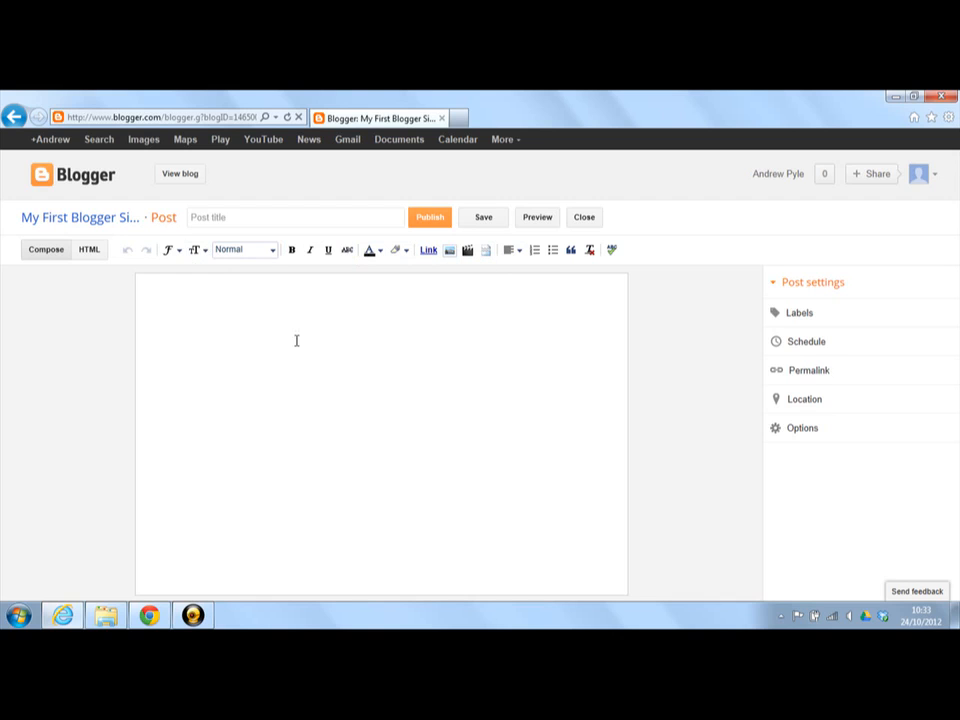
Step: Look through the post's location and permalink settings, dismissing the physical location tracking request
{"action": "left_click", "coordinate": [345, 366]}
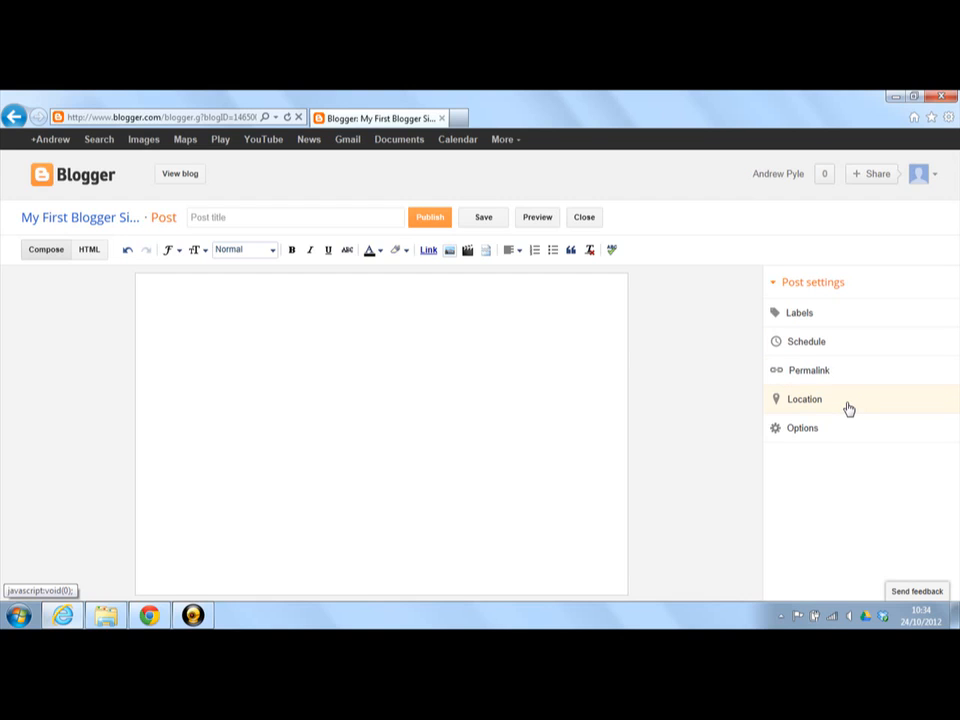
{"action": "left_click", "coordinate": [817, 402]}
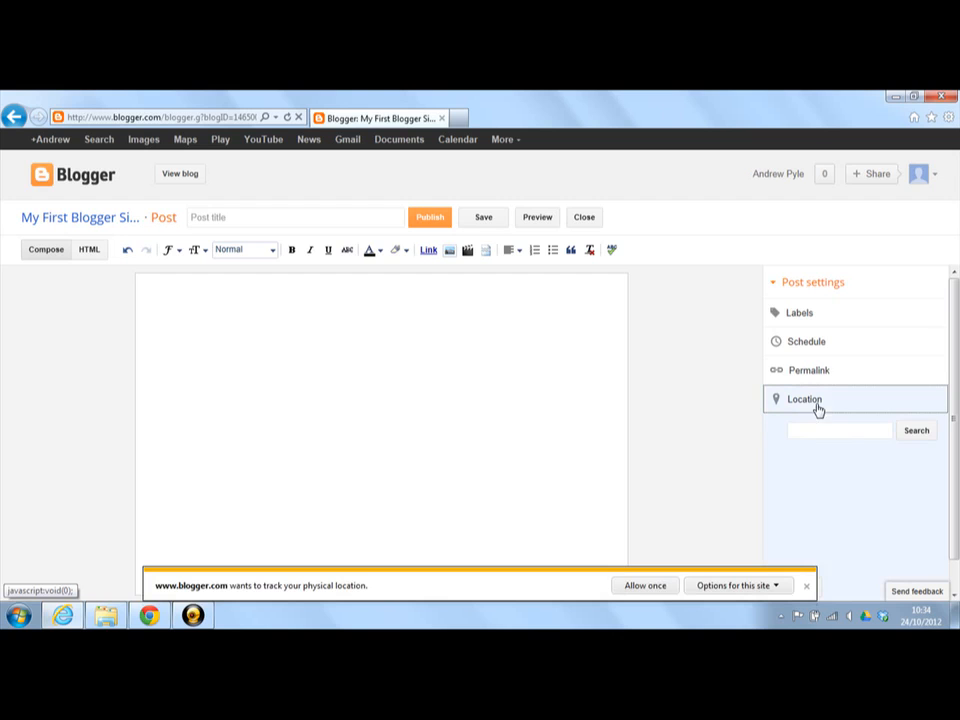
{"action": "left_click", "coordinate": [807, 582]}
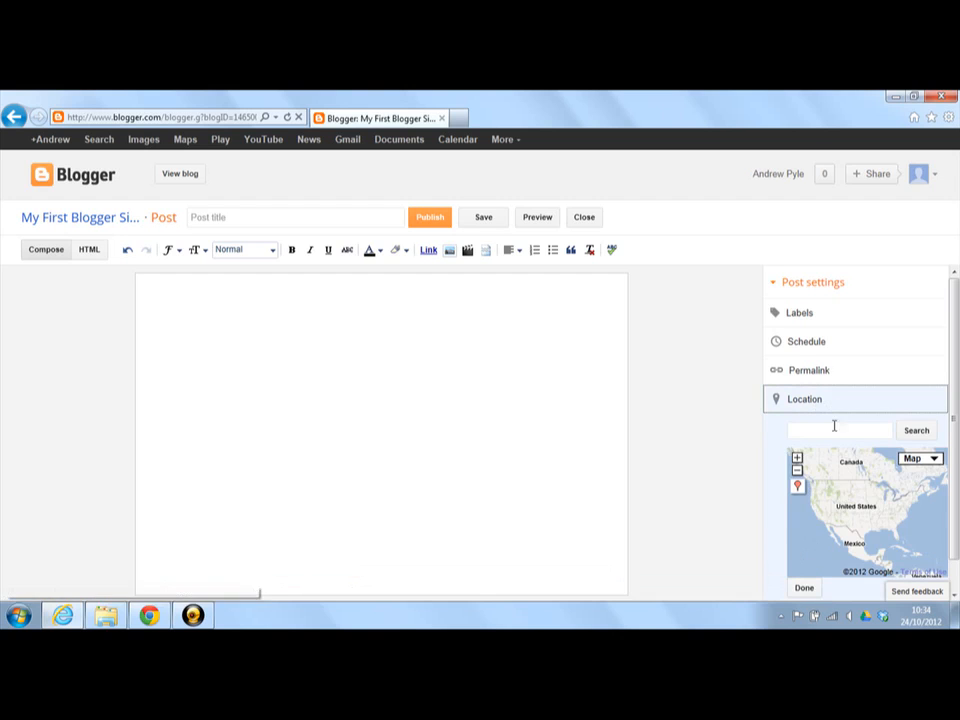
{"action": "left_click", "coordinate": [815, 372]}
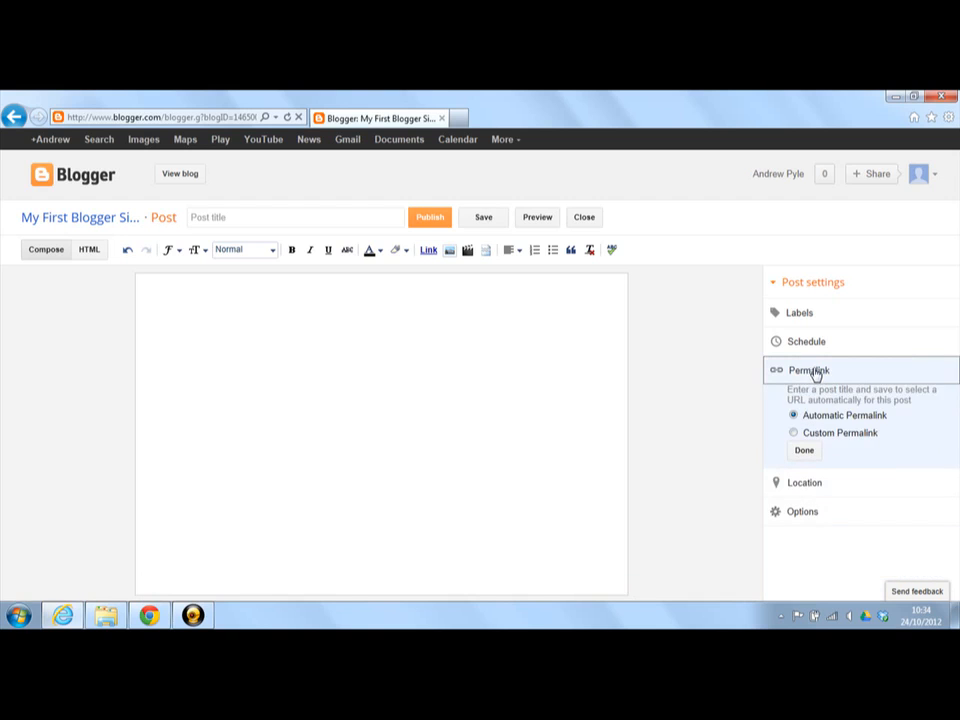
Step: Schedule the post with a set date and time of 24 Oct 2012, 02:34
{"action": "left_click", "coordinate": [813, 342]}
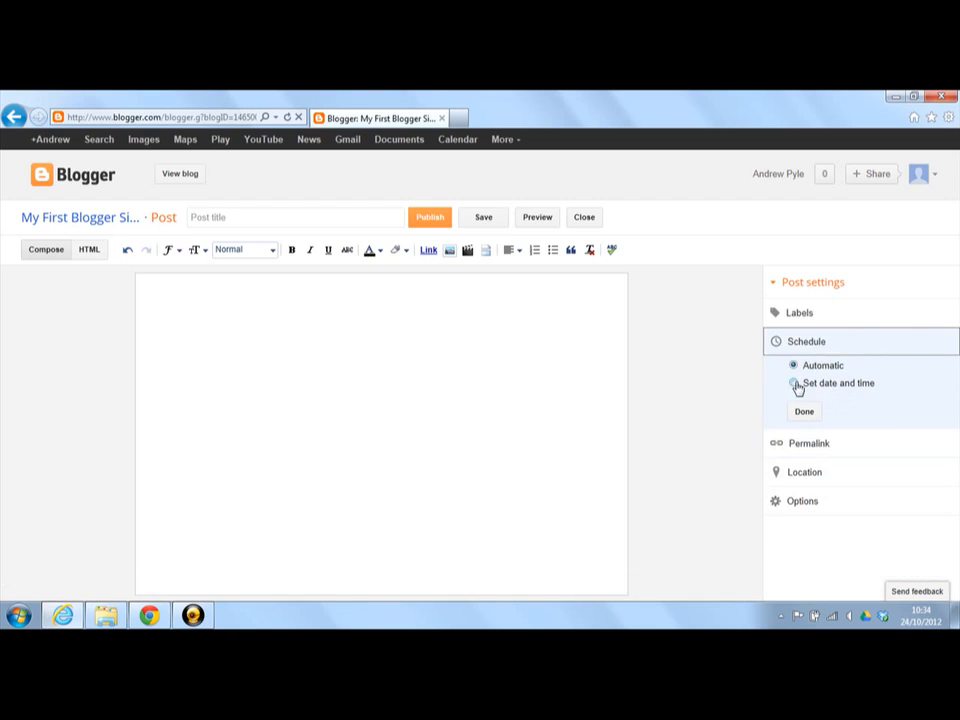
{"action": "left_click", "coordinate": [795, 384]}
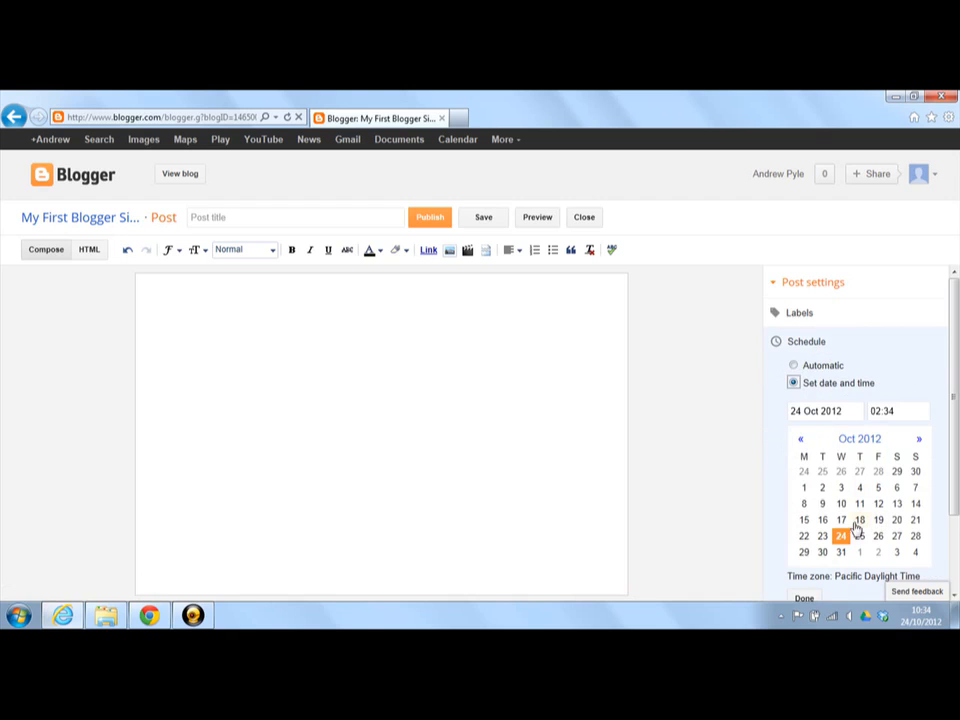
{"action": "left_click", "coordinate": [806, 598]}
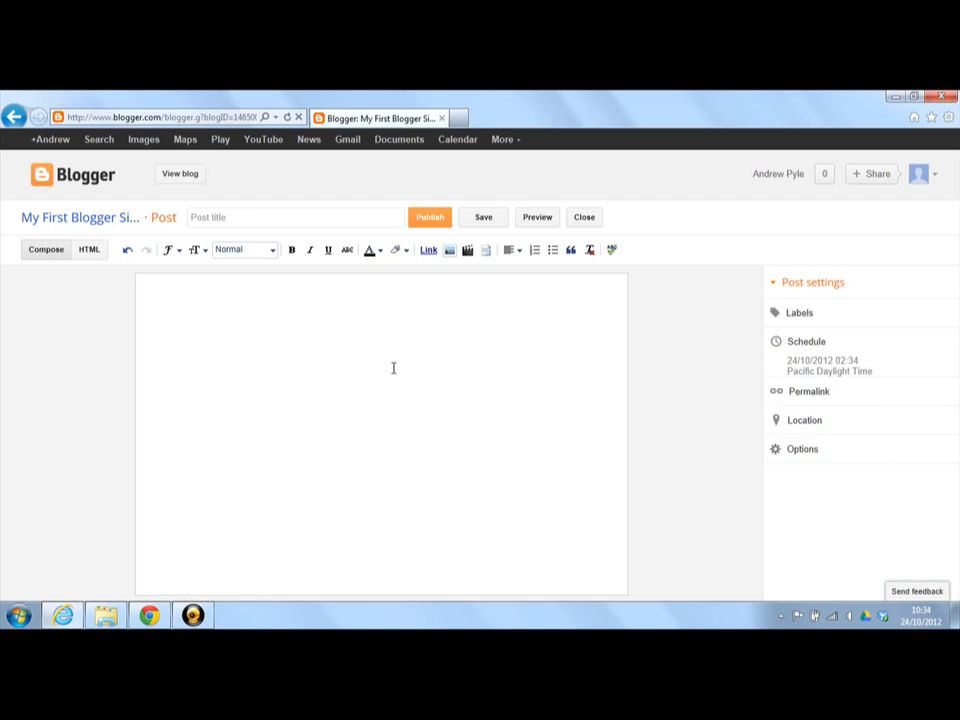
Step: Title the post "My first blog post"
{"action": "left_click", "coordinate": [236, 221]}
{"action": "type", "text": "Myfirst"}
{"action": "key", "text": "BackSpace"}
{"action": "key", "text": "BackSpace"}
{"action": "key", "text": "BackSpace"}
{"action": "key", "text": "BackSpace"}
{"action": "type", "text": "first blog post"}
Step: Write a filler first paragraph in the post body, about eight lines of the repeated word "blah"
{"action": "left_click", "coordinate": [240, 294]}
{"action": "type", "text": "Blah blah blah "}
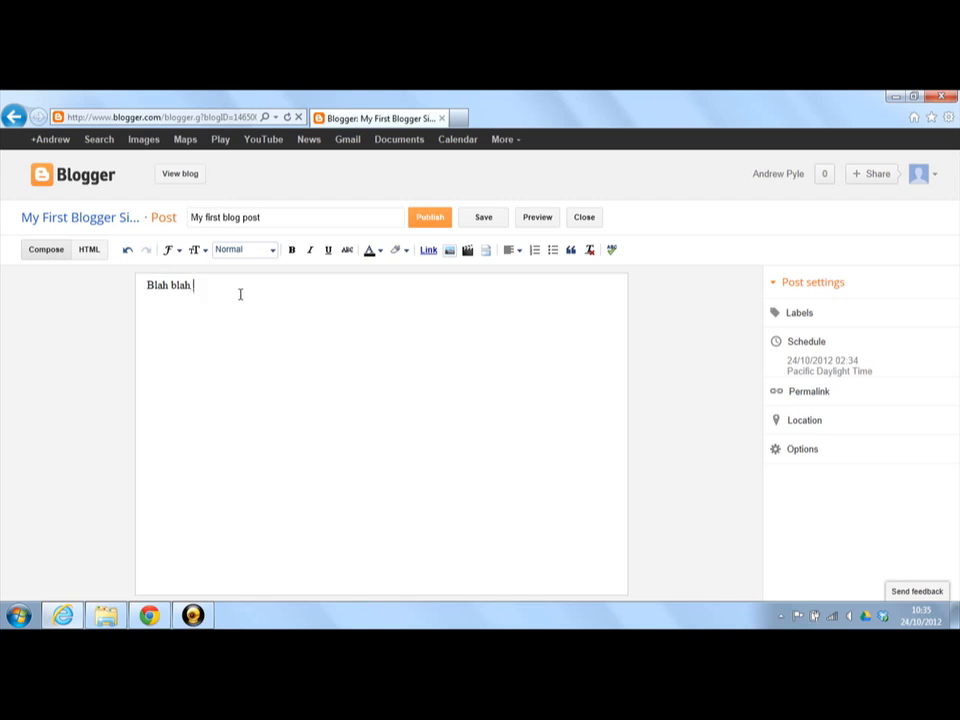
{"action": "type", "text": "blah"}
{"action": "left_click", "coordinate": [175, 286]}
{"action": "left_click_drag", "start_coordinate": [174, 286], "coordinate": [251, 291]}
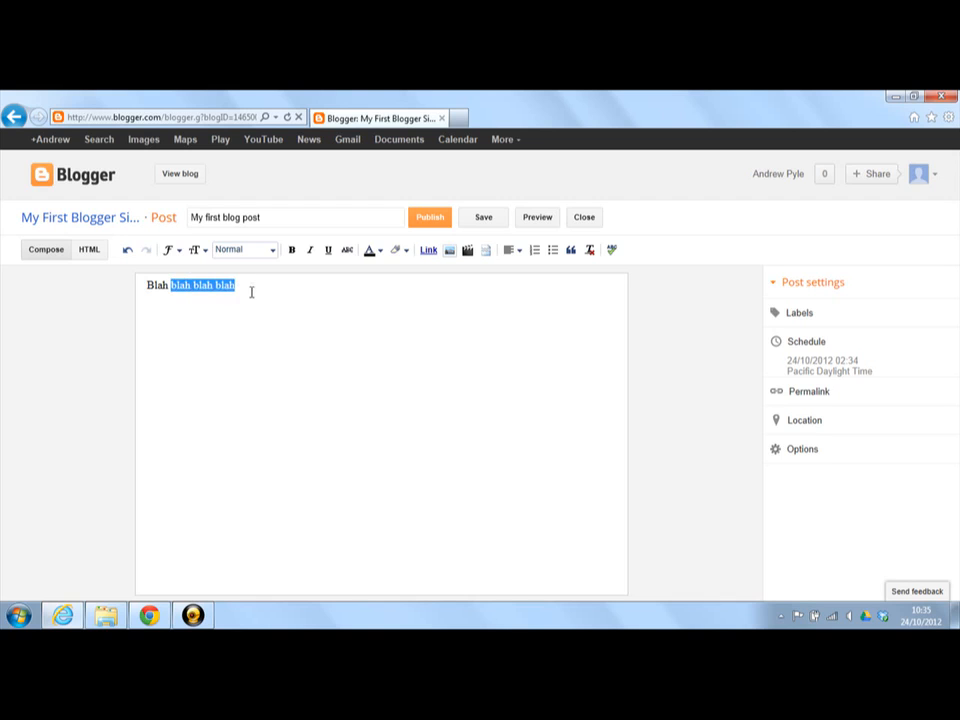
{"action": "key", "text": "BackSpace"}
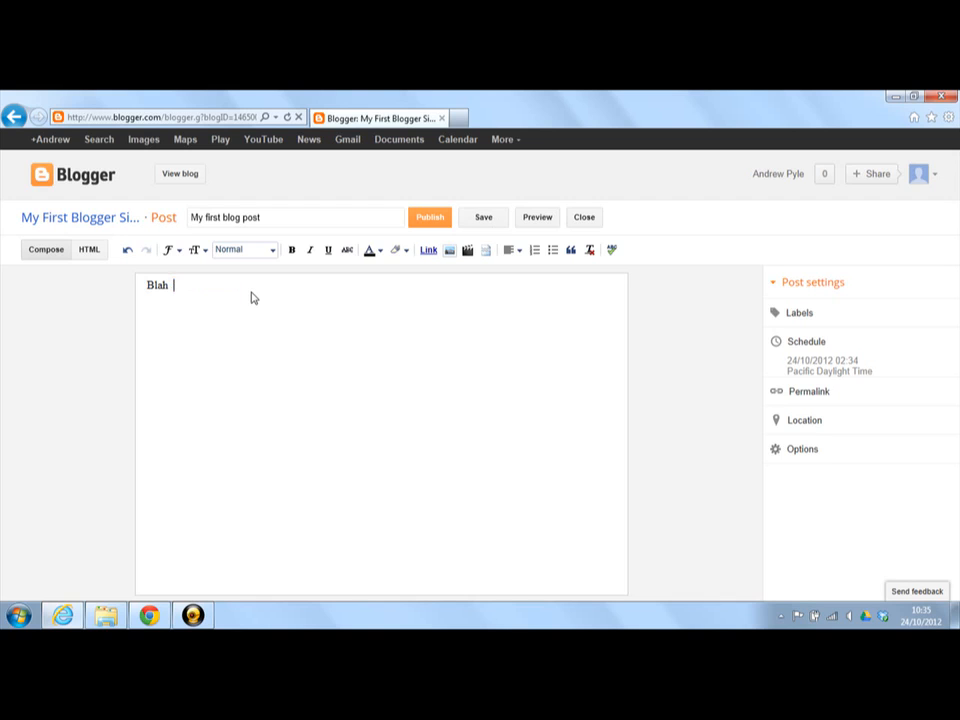
{"action": "type", "text": "blah blah blah blah blah blah blah blah blah "}
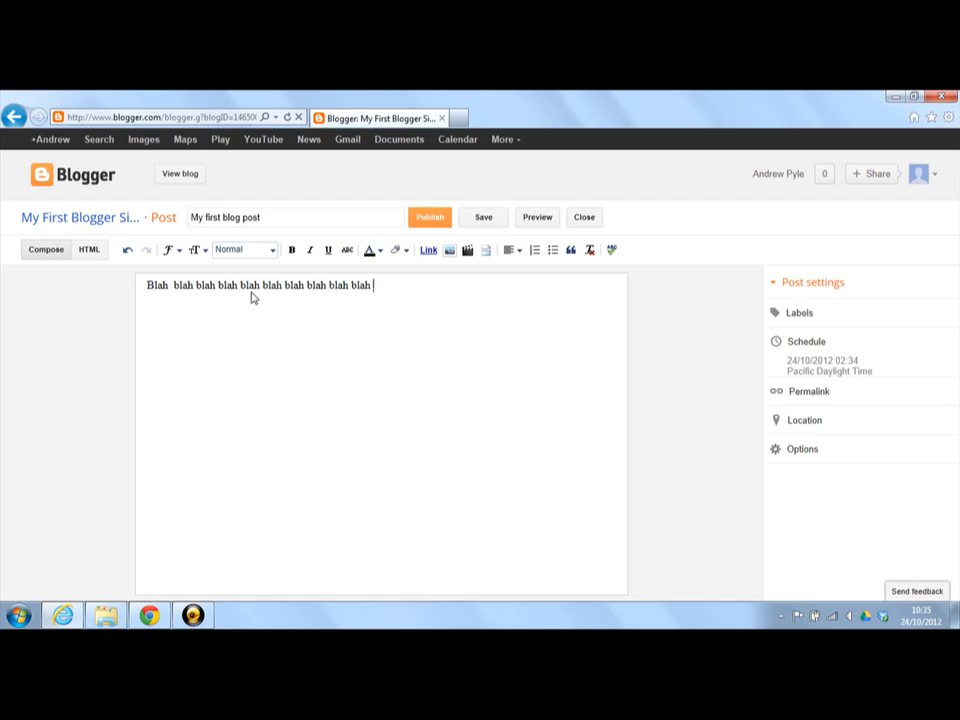
{"action": "type", "text": "blah blah blah blah blah blah blah blah blah blah blah blah blah blah blah blah blah blah blah blah blah blah blah blah blah blah blah blah blah blah blah blah blah blah blah blah blah blah blah blah blah blah blah blah blah blah blah blah blah blah blah blah blah blah blah blah blah blah blah blah blah blah blah blah blah blah blah blah blah blah blah blah blah blah blah blah blah blah blah blah blah blah blah blah blah blah blah "}
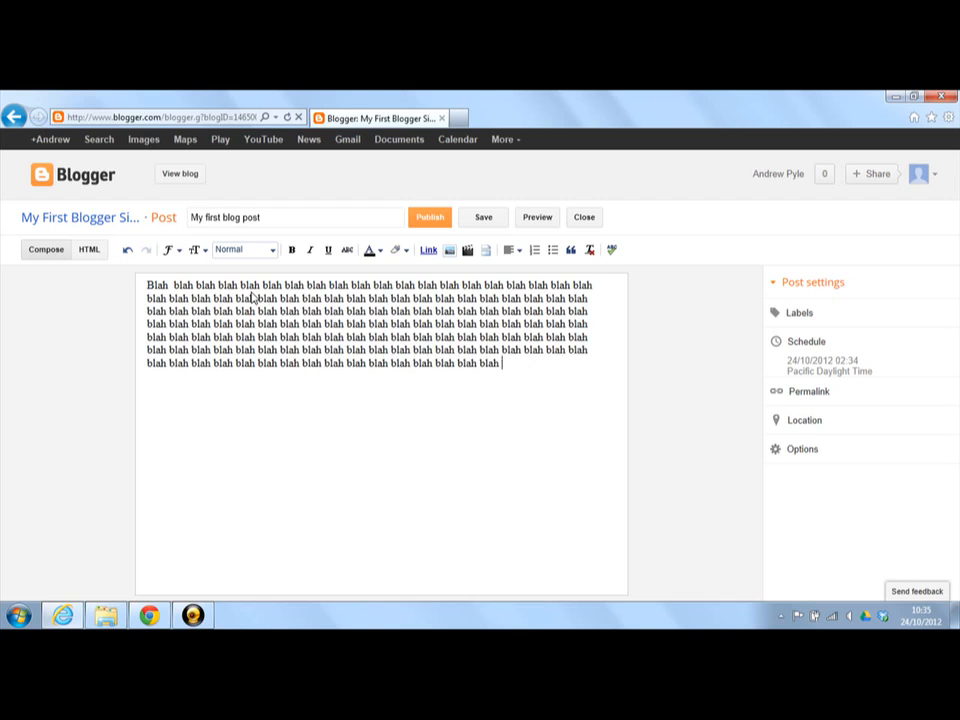
{"action": "type", "text": "blah blah blah blah blah blah blah blah blah blah blah blah blah blah blah blah blah blah blah blah blah blah blah blah blah blah blah blah blah blah blah blah blah blah blah blah blah blah blah blah blah blah blah blah blah blah blah blah blah blah blah"}
Step: Add two more filler paragraphs of repeated "blah" below the first, each separated by a blank line
{"action": "key", "text": "Return"}
{"action": "key", "text": "Return"}
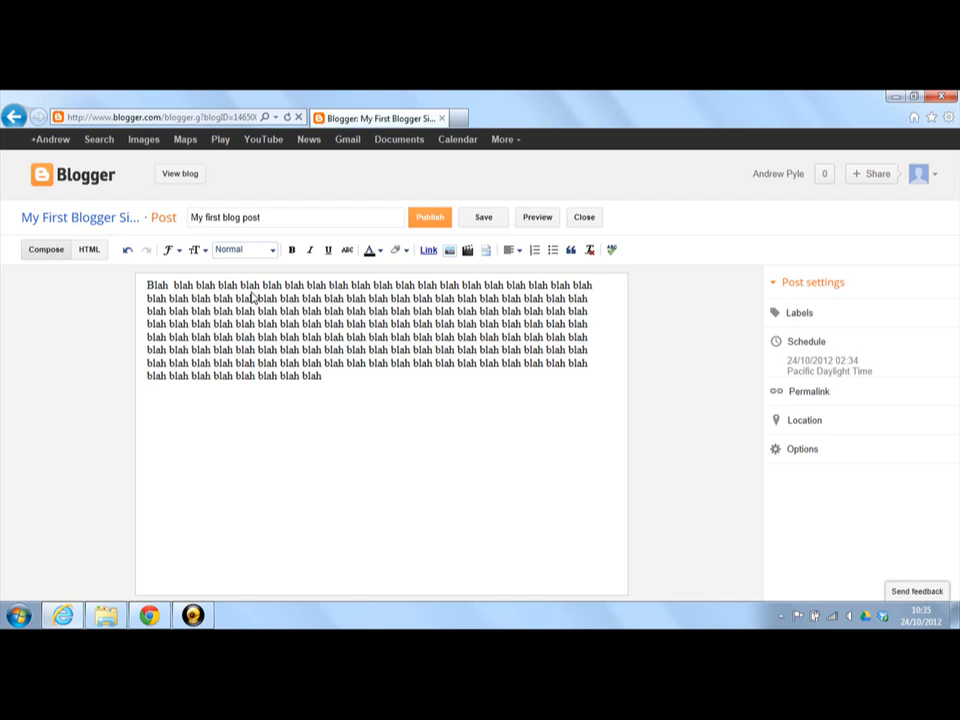
{"action": "type", "text": "blah blah blah blah blah blah blah blah blah blah blah blah blah blah blah blah blah blah blah blah blah blah blah blah blah blah blah blah blah blah blah blah blah blah blah blah blah blah blah blah blah blah blah blah blah blah blah blah blah blah blah blah blah blah blah blah blah blah blah blah blah blah blah blah blah blah blah blah blah blah blah blah blah blah blah "}
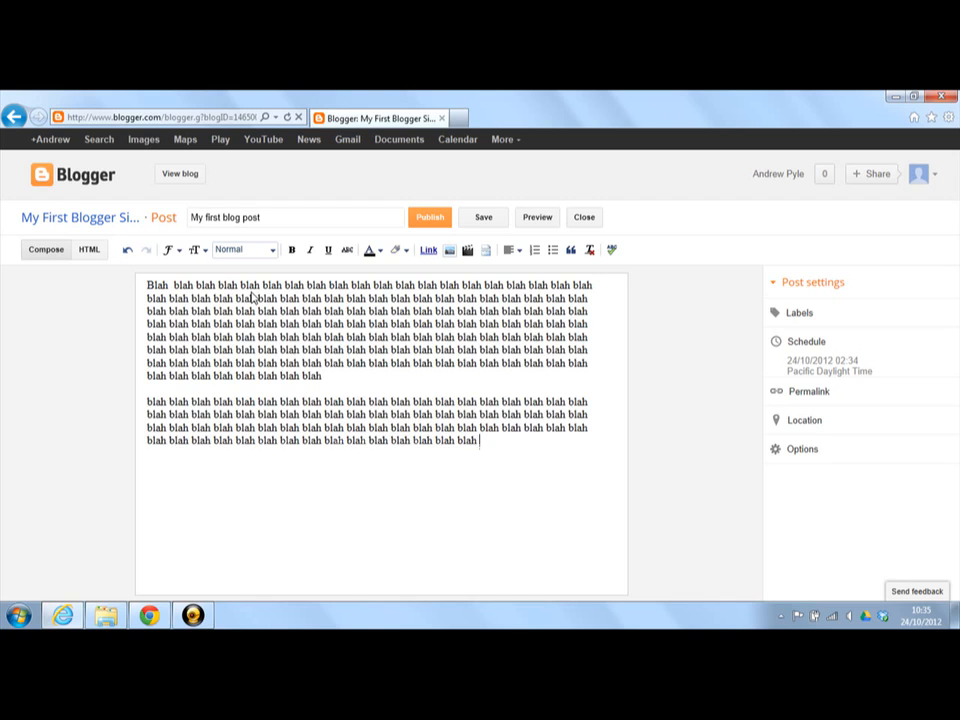
{"action": "type", "text": "blah blah blah blah blah blah blah blah blah blah blah blah blah blah blah blah blah blah blah blah blah blah blah blah blah blah blah blah blah blah blah blah blah blah blah blah blah blah blah blah blah blah blah blah blah blah blah blah"}
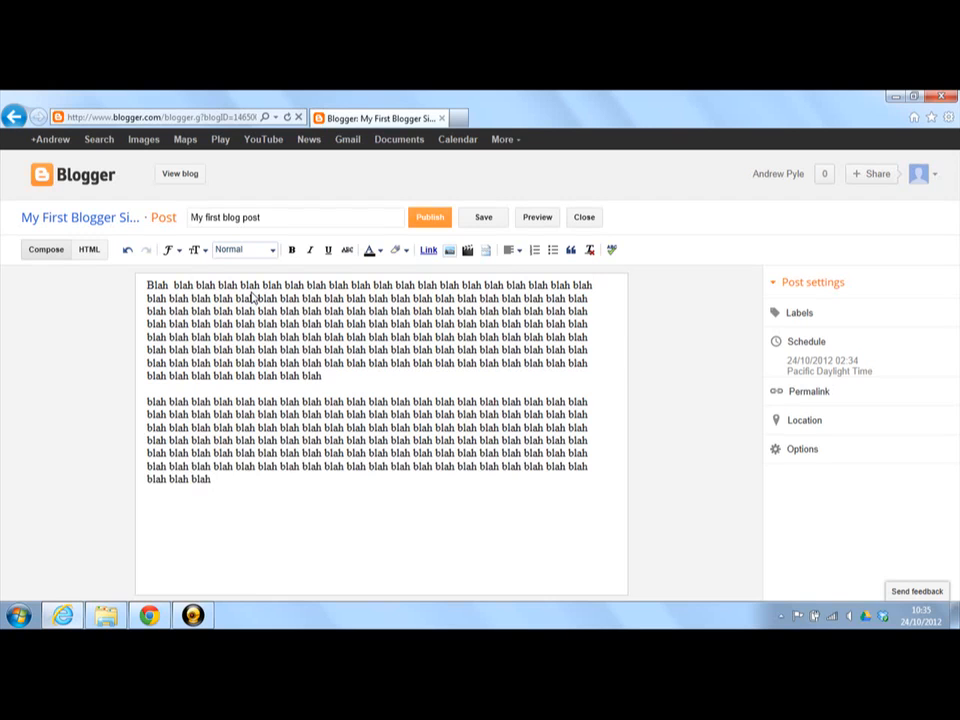
{"action": "key", "text": "Return"}
{"action": "key", "text": "Return"}
{"action": "type", "text": "blah blah blah blah blah blah blah blah blah blah blah blah blah blah blah blah blah blah blah blah blah blah blah blah "}
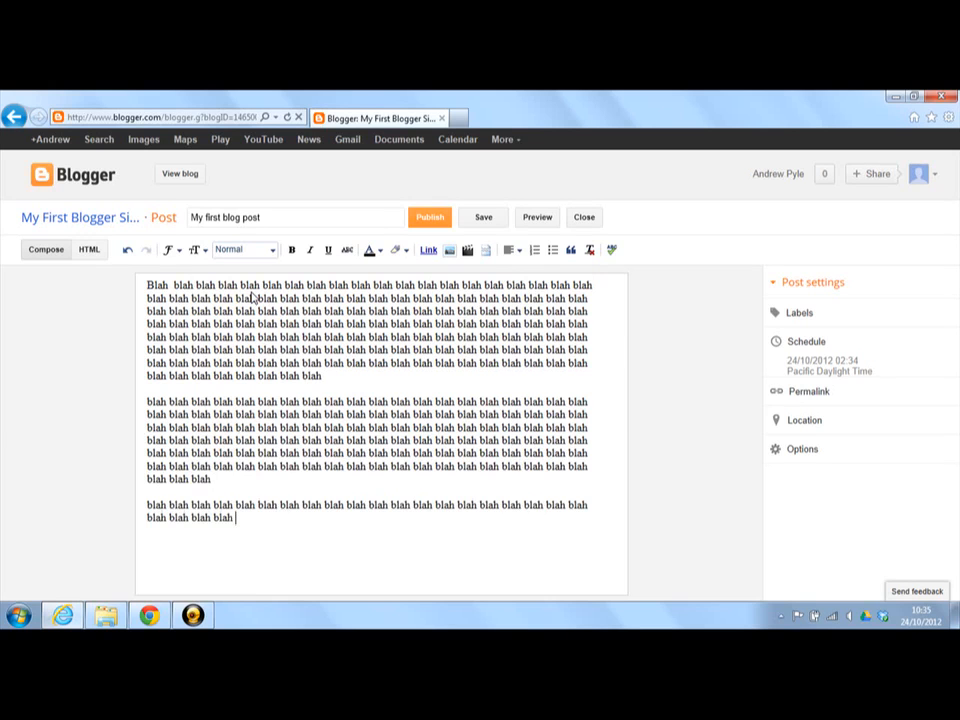
{"action": "type", "text": "blah blah blah blah blah blah blah blah blah blah blah blah blah blah blah blah blah blah blah blah blah blah blah blah blah blah blah blah blah blah blah blah blah blah blah blah"}
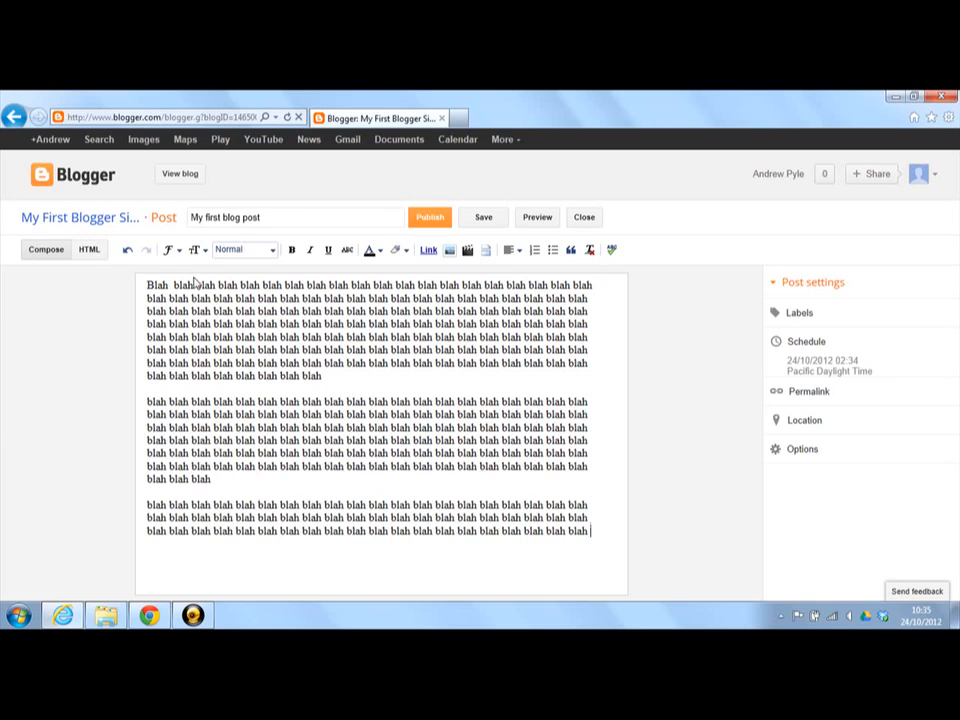
{"action": "left_click", "coordinate": [280, 217]}
{"action": "left_click_drag", "start_coordinate": [279, 217], "coordinate": [187, 218]}
{"action": "left_click", "coordinate": [228, 311]}
{"action": "left_click_drag", "start_coordinate": [148, 285], "coordinate": [596, 539]}
{"action": "left_click", "coordinate": [594, 537]}
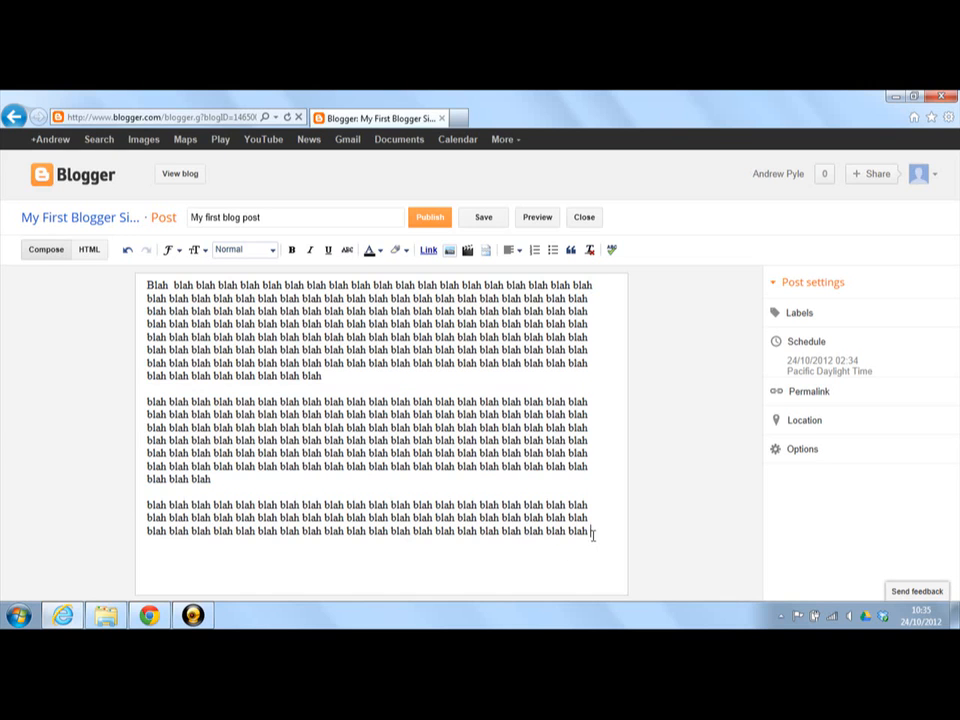
Step: Preview the post on the blog, look over its layout, and close the preview
{"action": "left_click", "coordinate": [538, 219]}
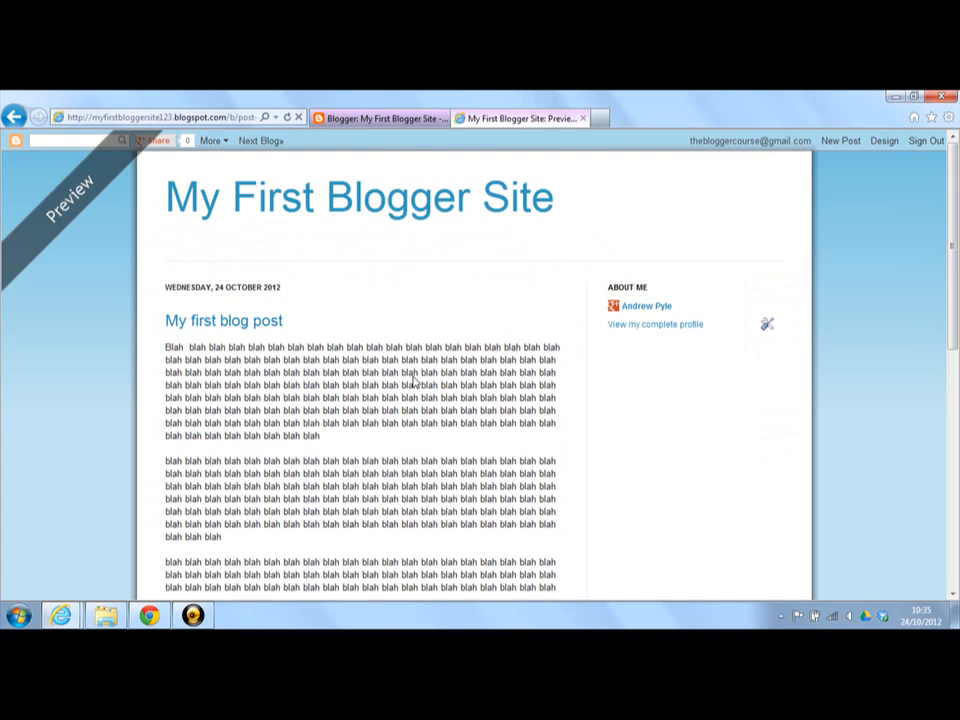
{"action": "scroll", "coordinate": [413, 380], "scroll_direction": "down", "scroll_amount": 3}
{"action": "scroll", "coordinate": [332, 281], "scroll_direction": "up", "scroll_amount": 2}
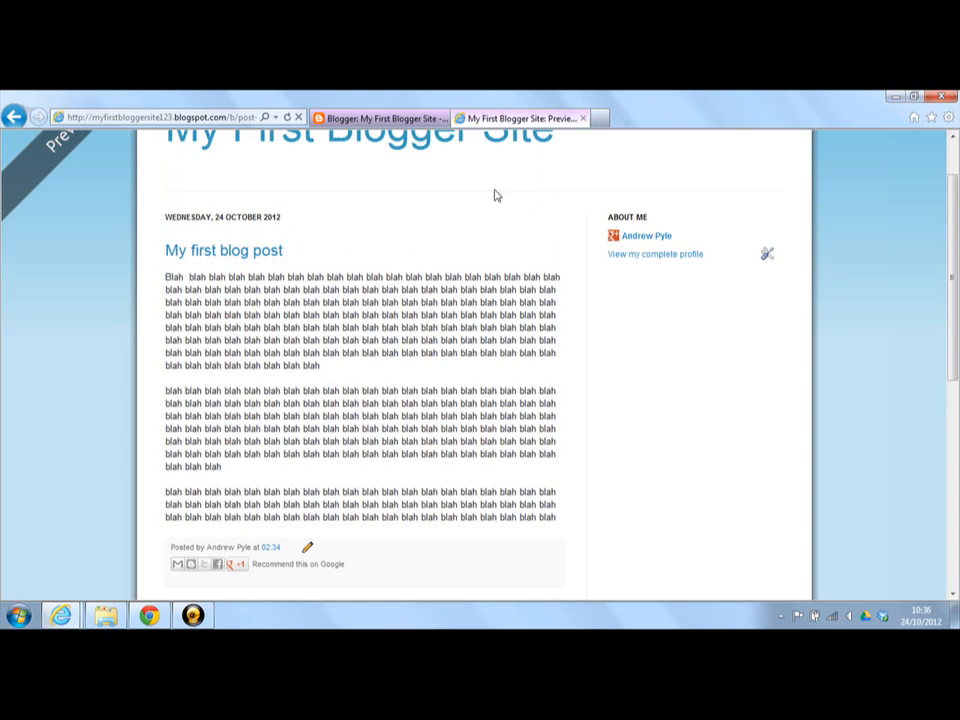
{"action": "left_click", "coordinate": [582, 118]}
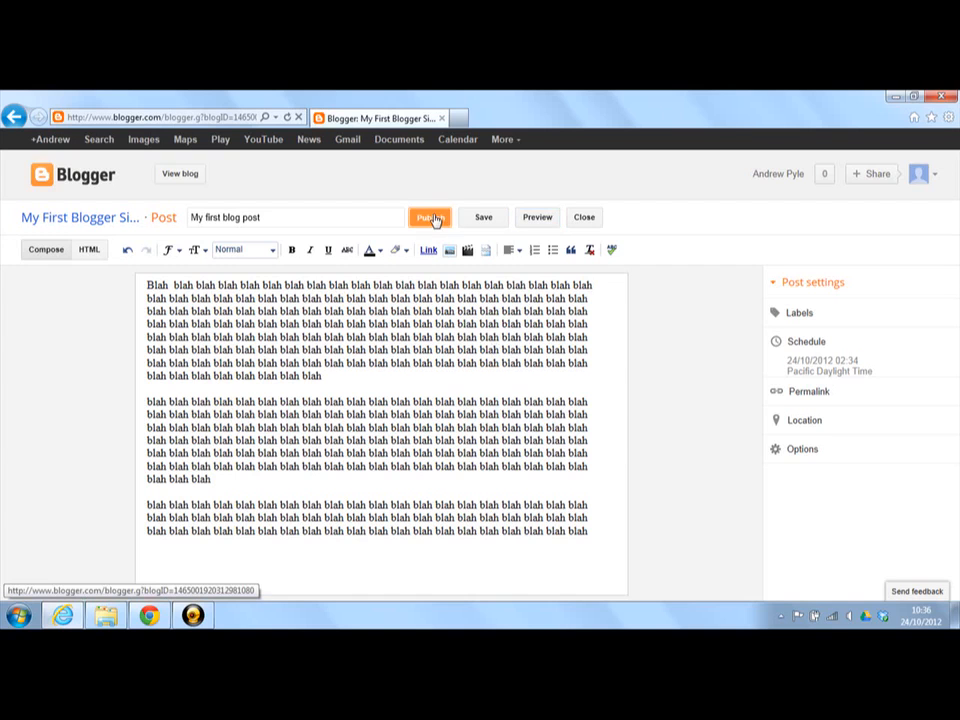
Step: Publish the post and decline sharing it on Google+
{"action": "left_click", "coordinate": [433, 219]}
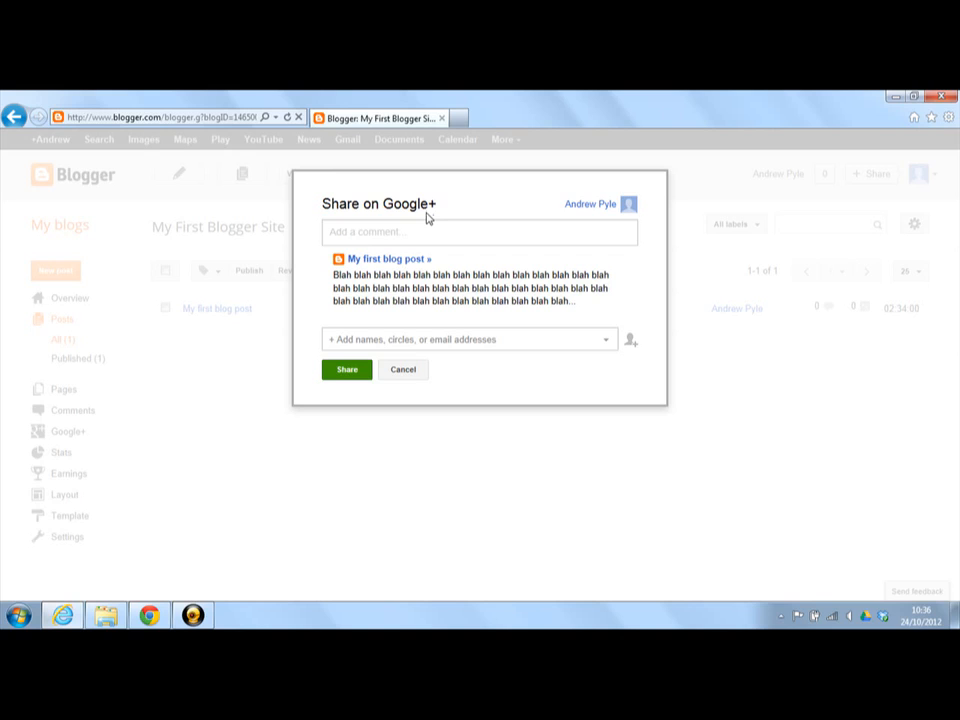
{"action": "left_click", "coordinate": [404, 231]}
{"action": "left_click", "coordinate": [404, 370]}
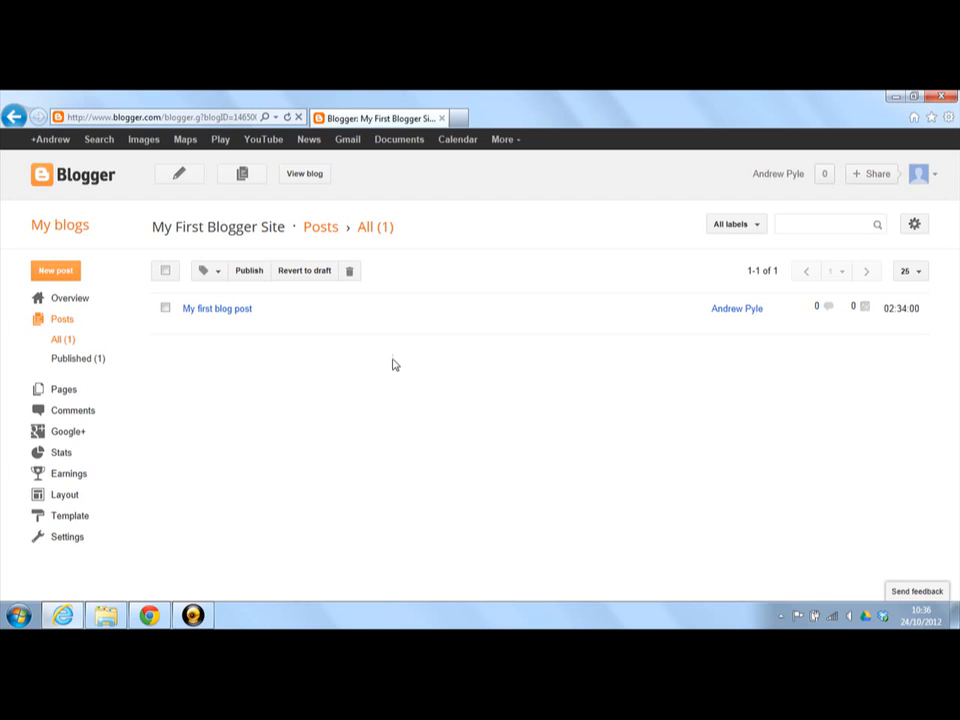
Step: View the live blog and examine the published post and the blog's web address
{"action": "left_click", "coordinate": [312, 181]}
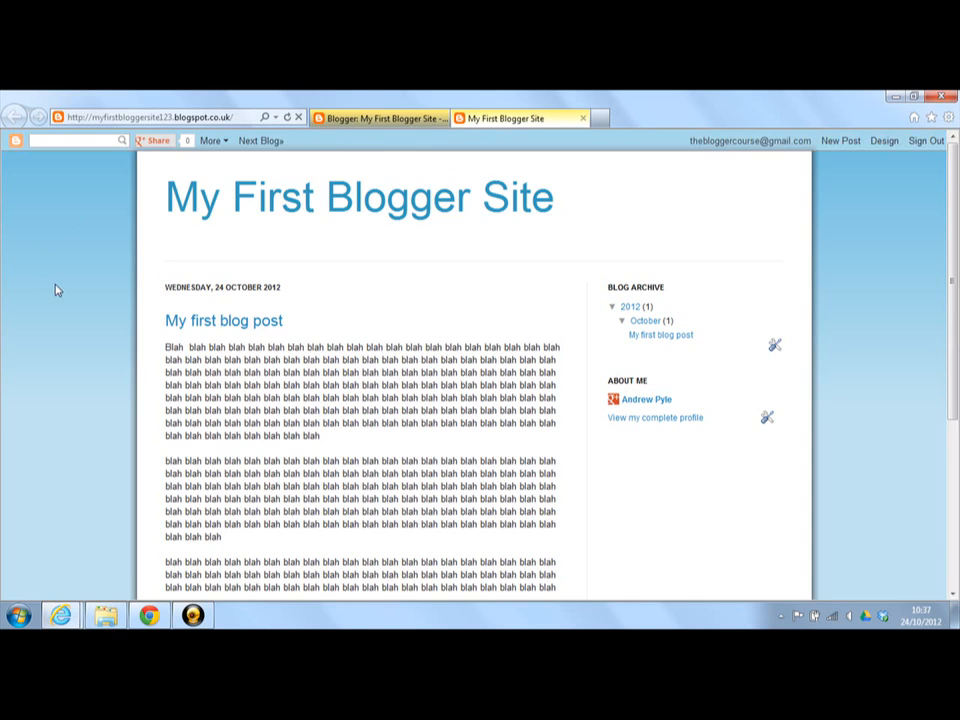
{"action": "scroll", "coordinate": [71, 317], "scroll_direction": "down", "scroll_amount": 3}
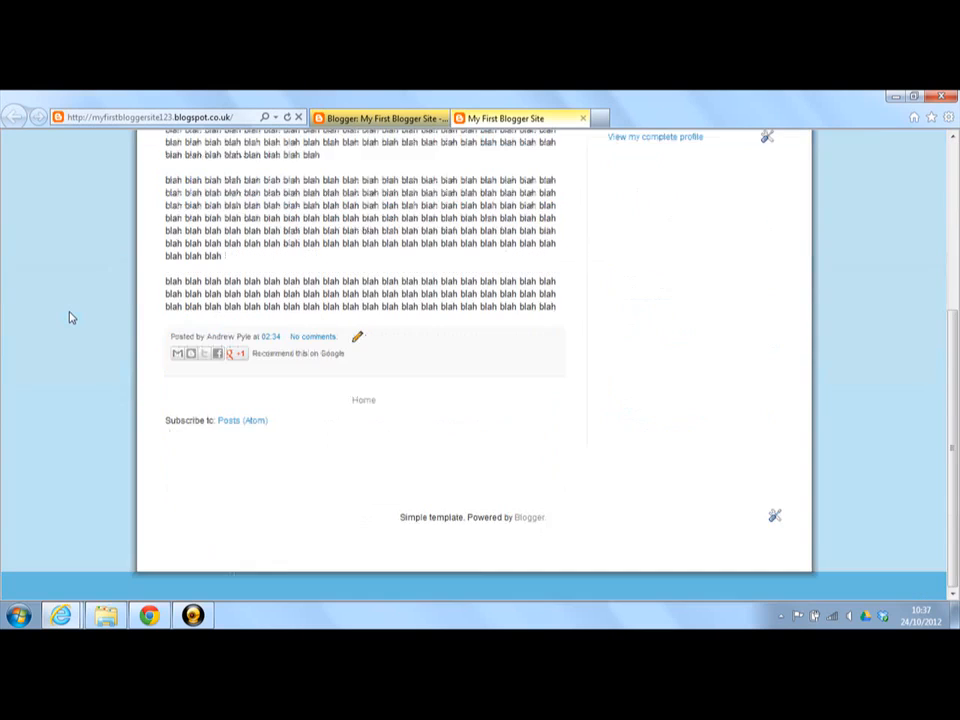
{"action": "scroll", "coordinate": [71, 317], "scroll_direction": "up", "scroll_amount": 3}
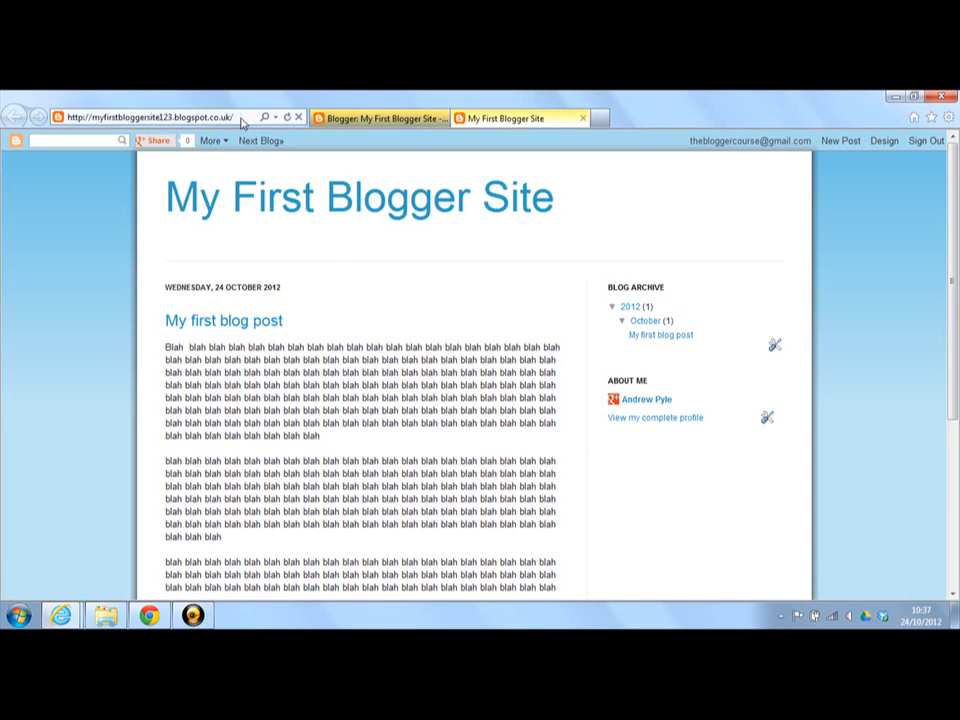
{"action": "left_click", "coordinate": [182, 118]}
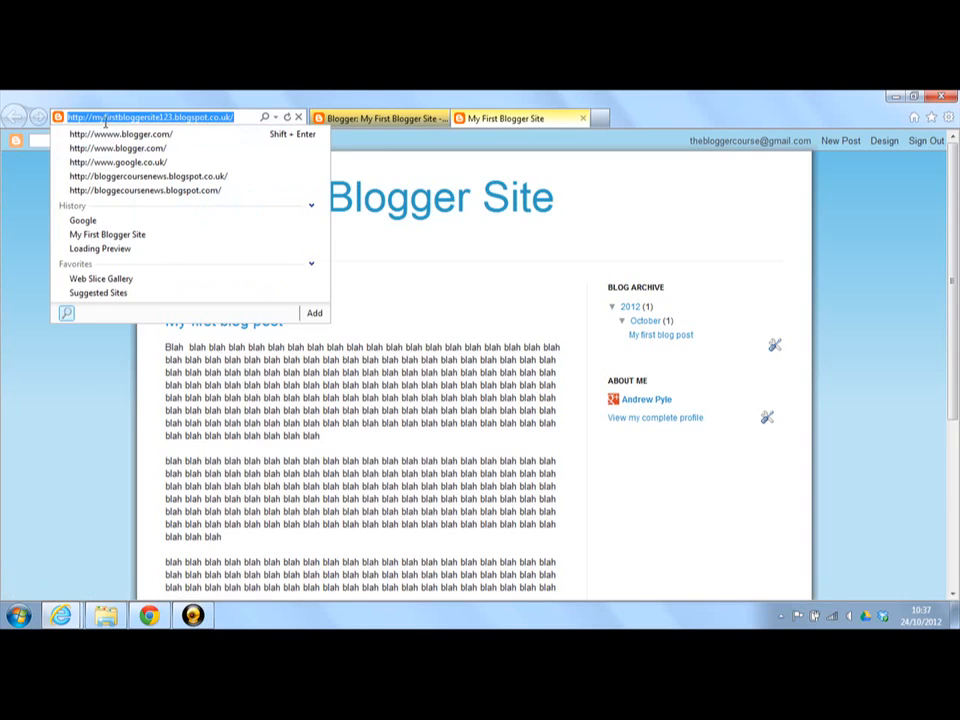
{"action": "left_click", "coordinate": [242, 117]}
{"action": "left_click", "coordinate": [13, 356]}
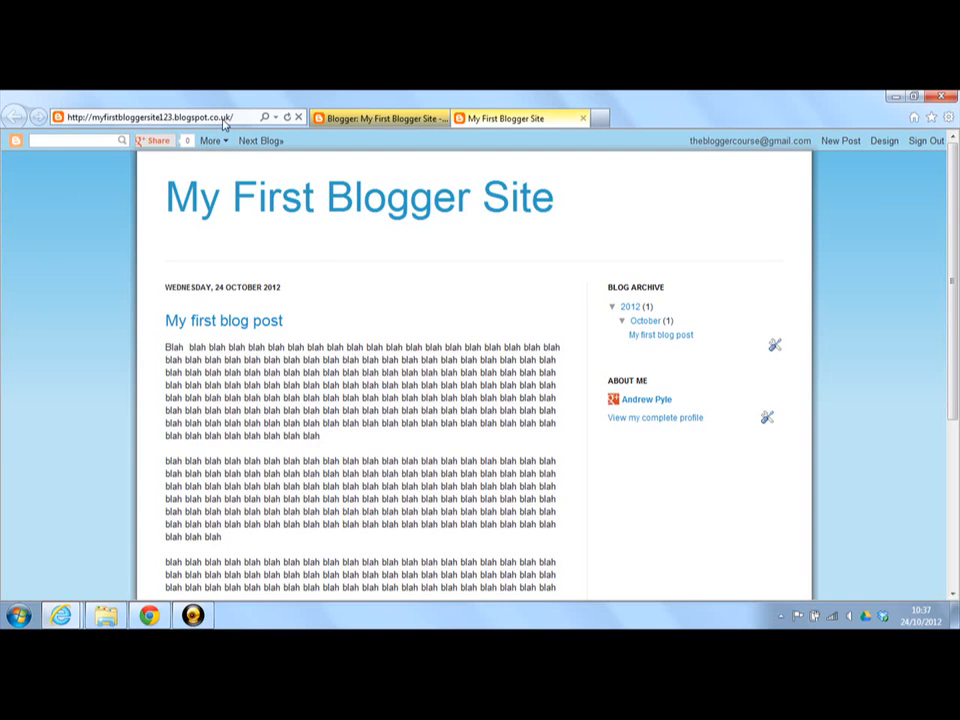
{"action": "scroll", "coordinate": [265, 205], "scroll_direction": "down", "scroll_amount": 2}
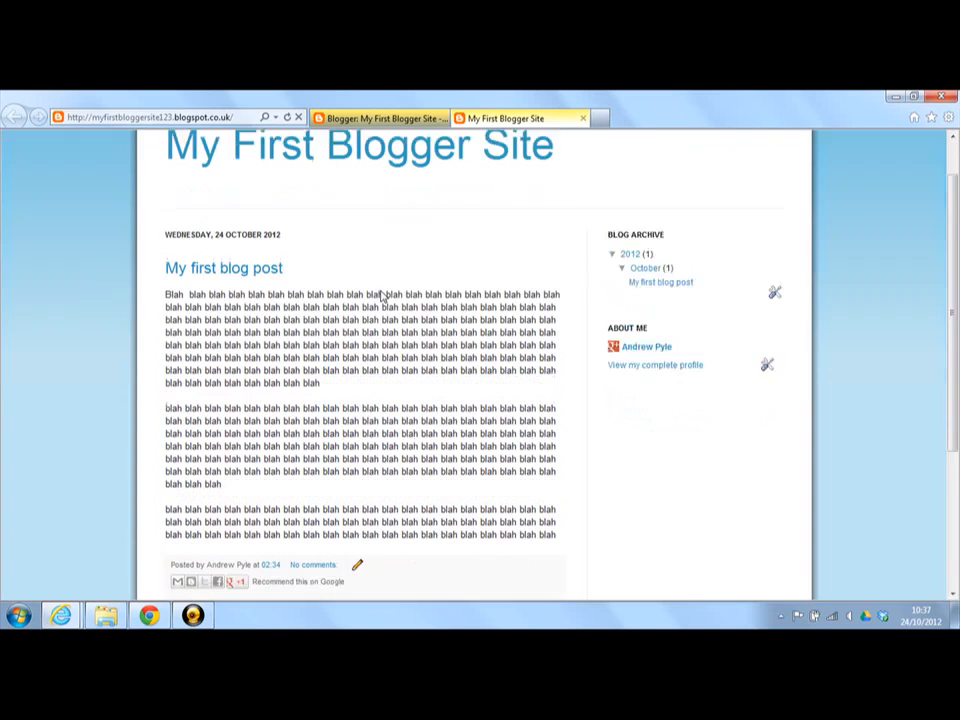
Step: Open the post's own page and examine the post-specific part of its web address
{"action": "left_click", "coordinate": [228, 256]}
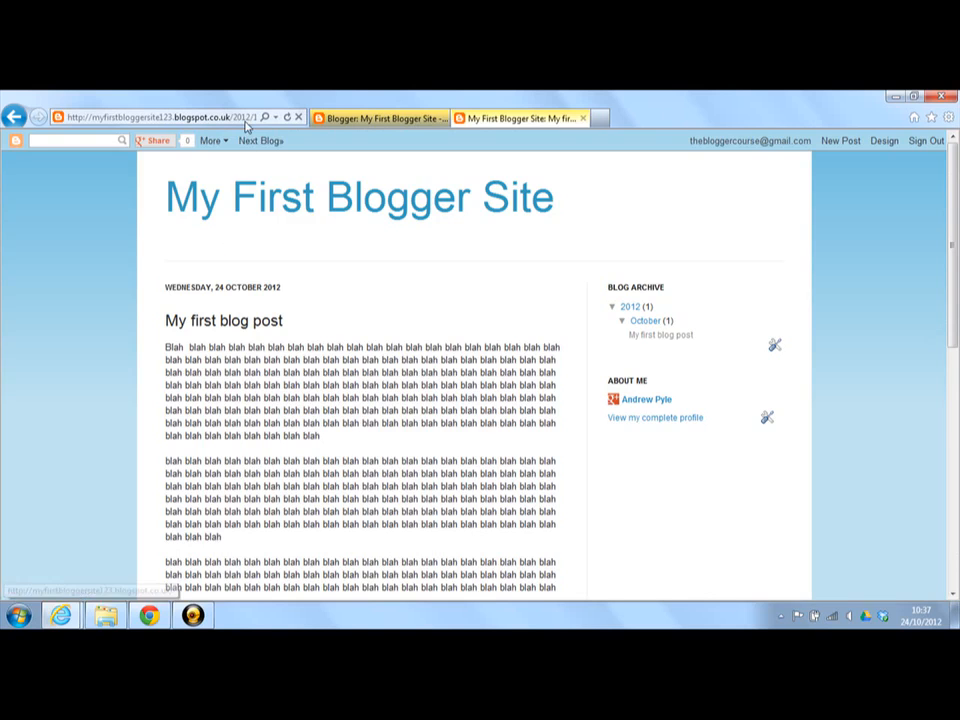
{"action": "left_click", "coordinate": [244, 118]}
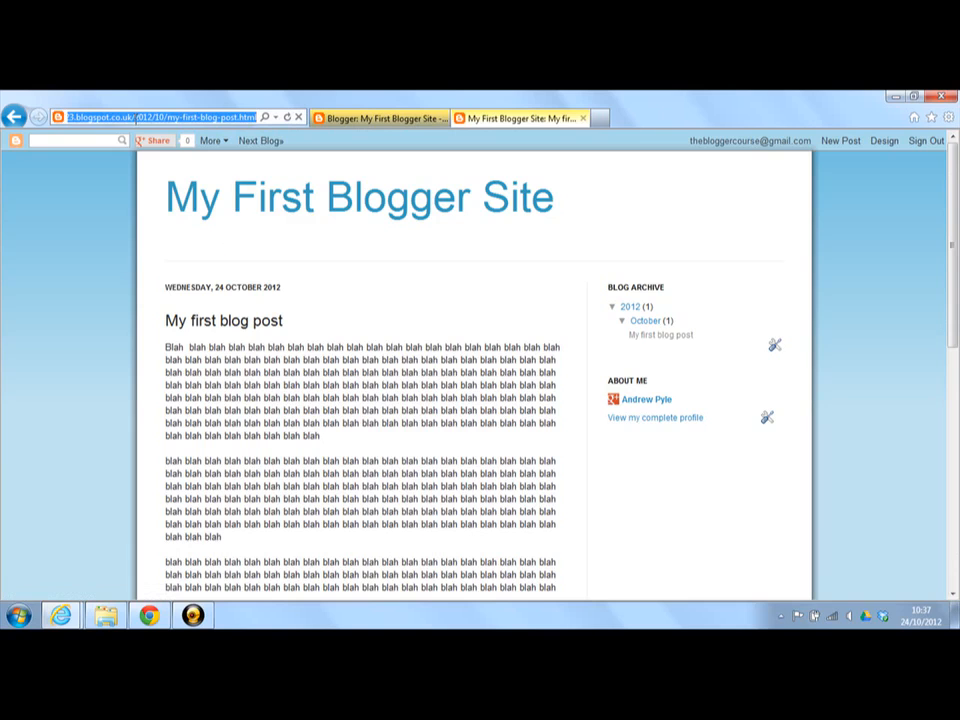
{"action": "left_click_drag", "start_coordinate": [136, 118], "coordinate": [256, 118]}
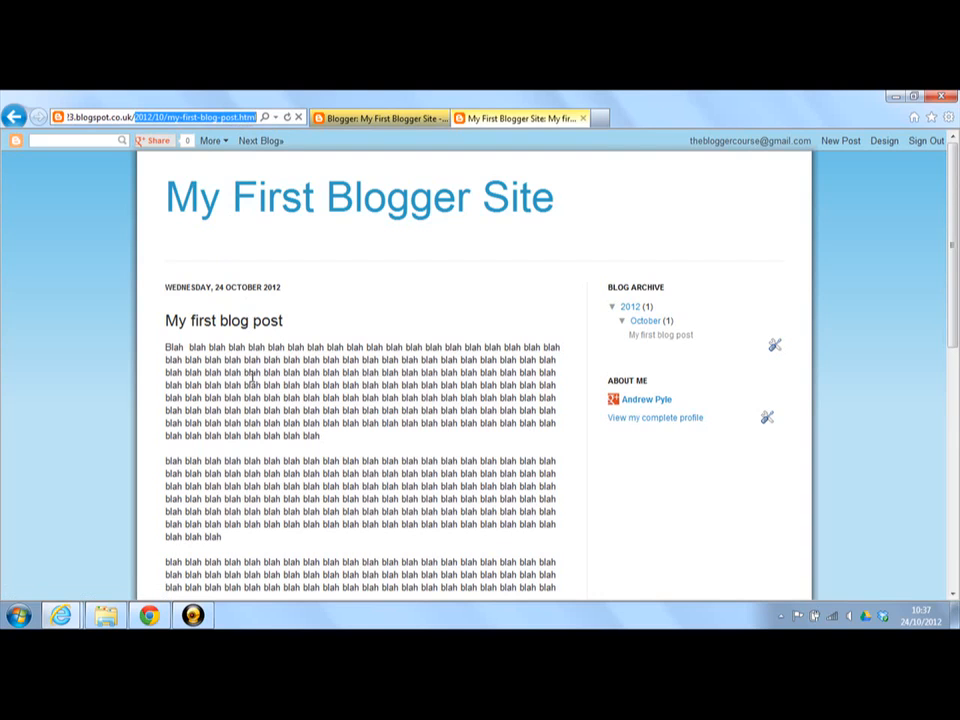
{"action": "left_click", "coordinate": [252, 118]}
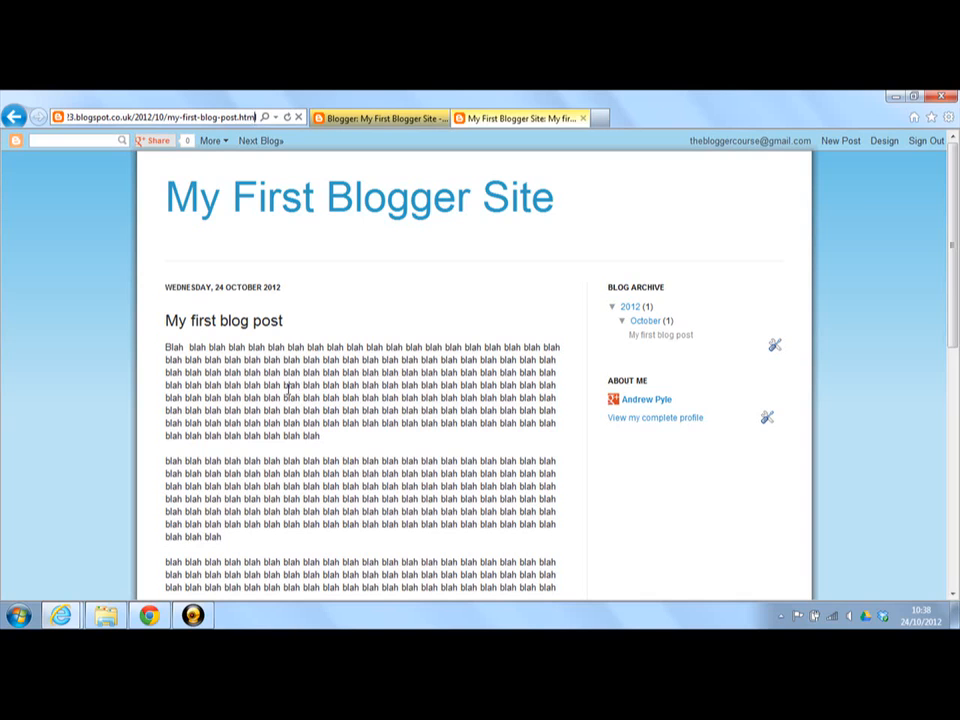
{"action": "left_click", "coordinate": [248, 116]}
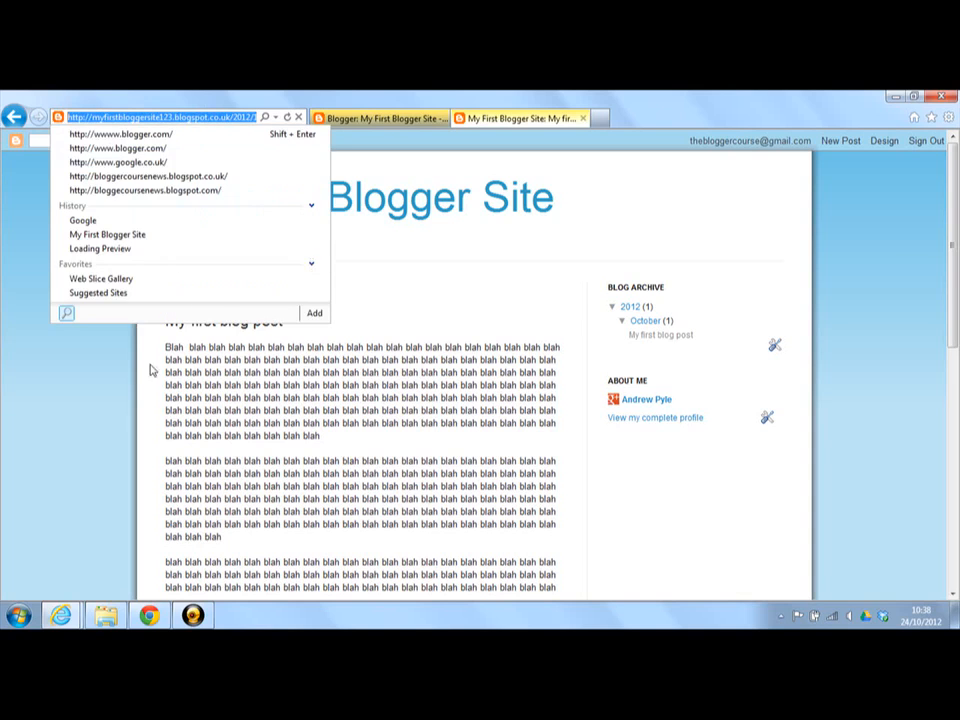
{"action": "left_click", "coordinate": [65, 404]}
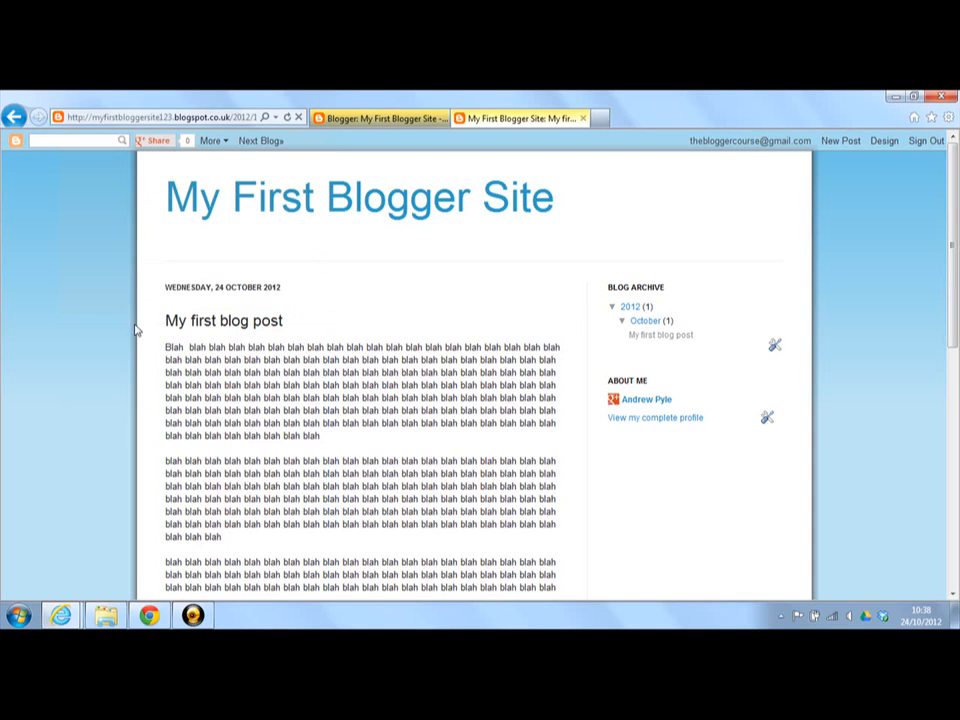
Step: Return to the live blog's home page, then close it to get back to the post list
{"action": "left_click", "coordinate": [266, 199]}
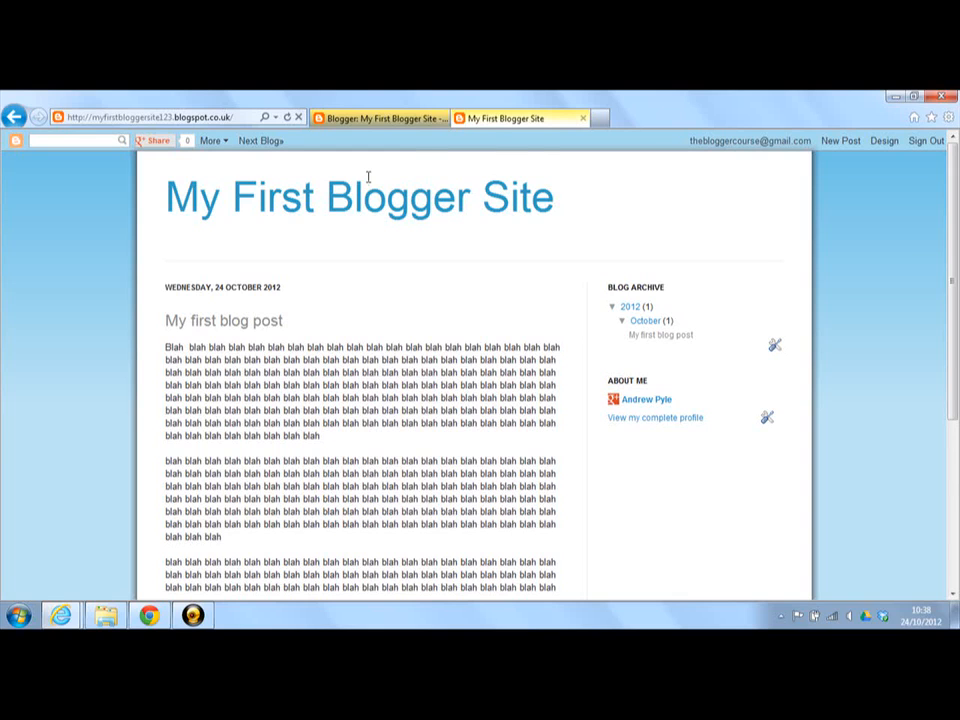
{"action": "left_click", "coordinate": [584, 120]}
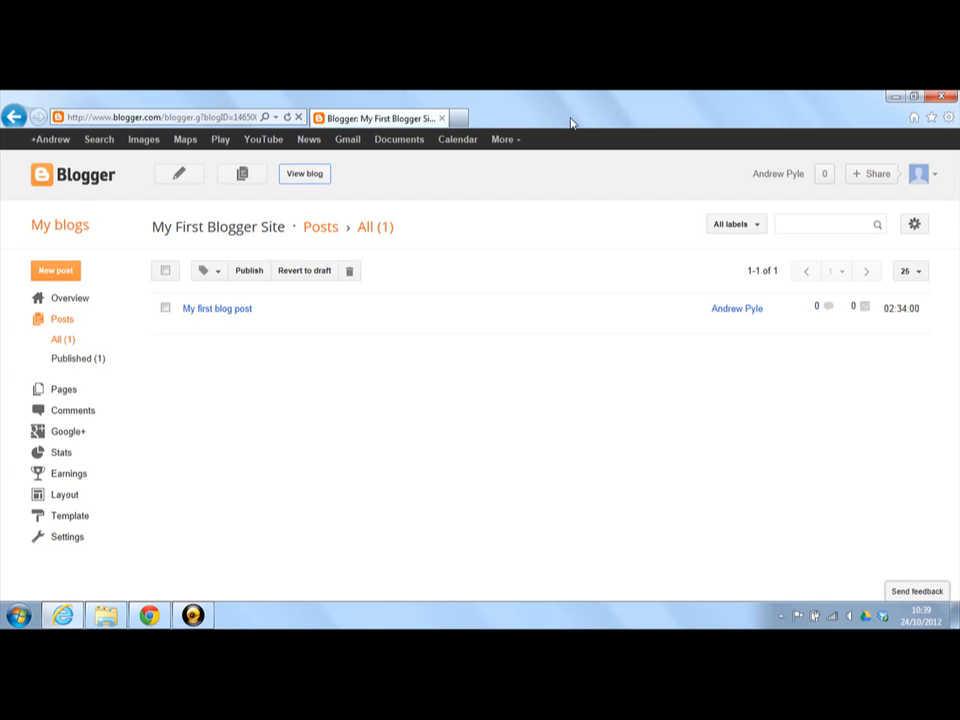
{"action": "mouse_move", "coordinate": [429, 315]}
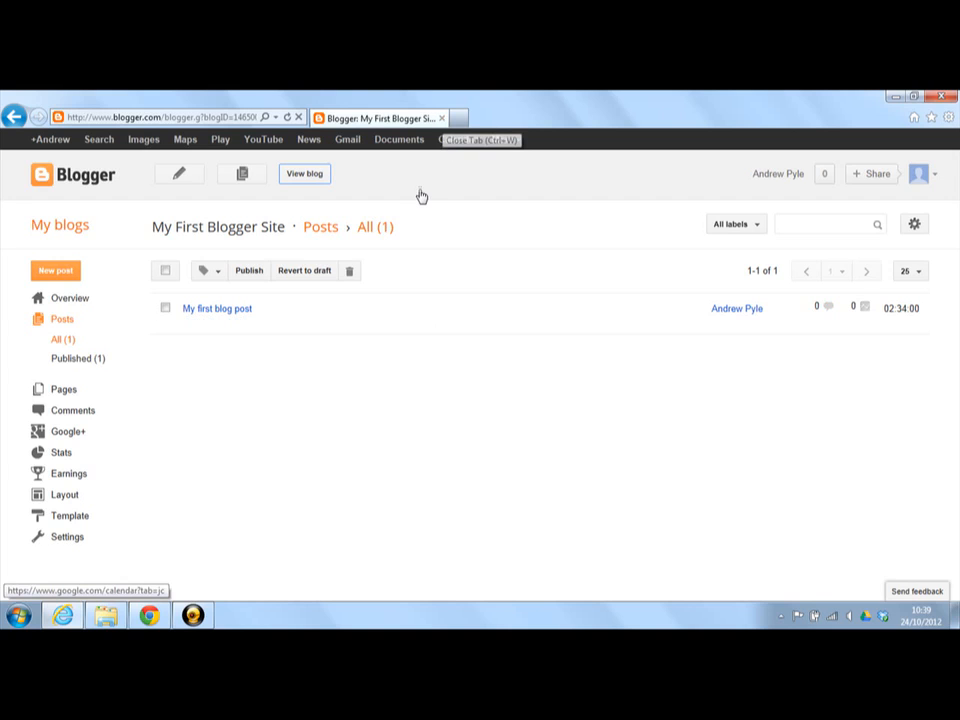
{"action": "left_click", "coordinate": [194, 616]}
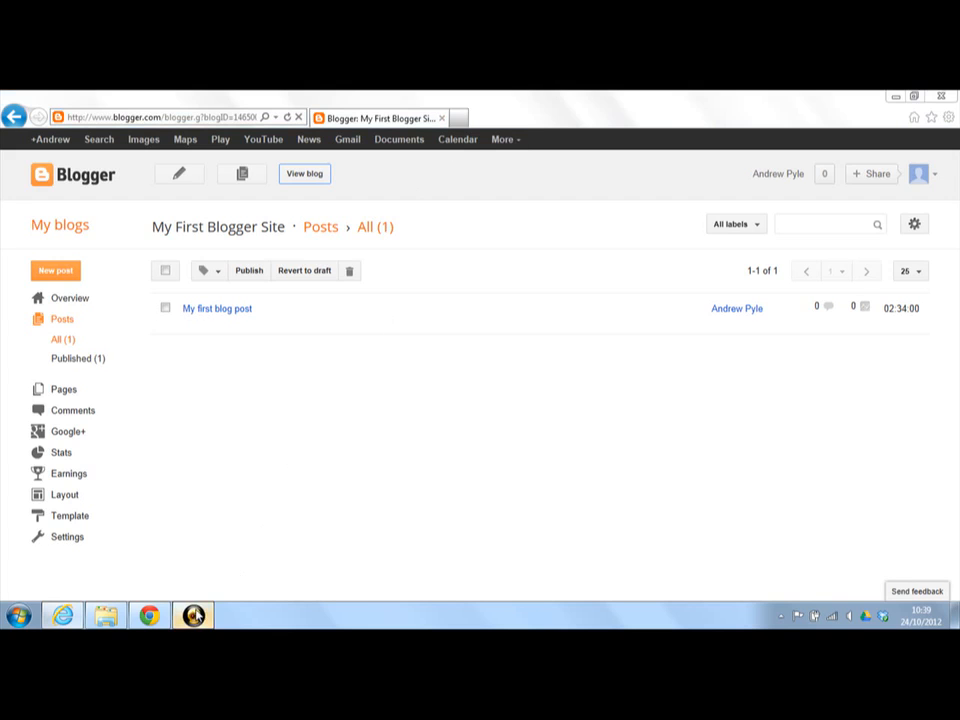